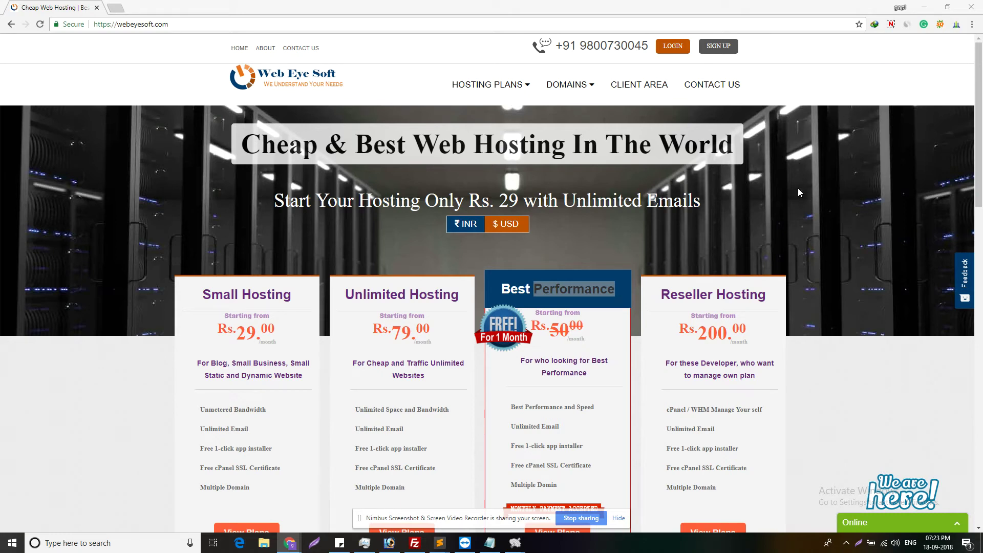
Review the Best Performance hosting card and its description on the Web Eye Soft site
scroll(797, 192, "down", 2)
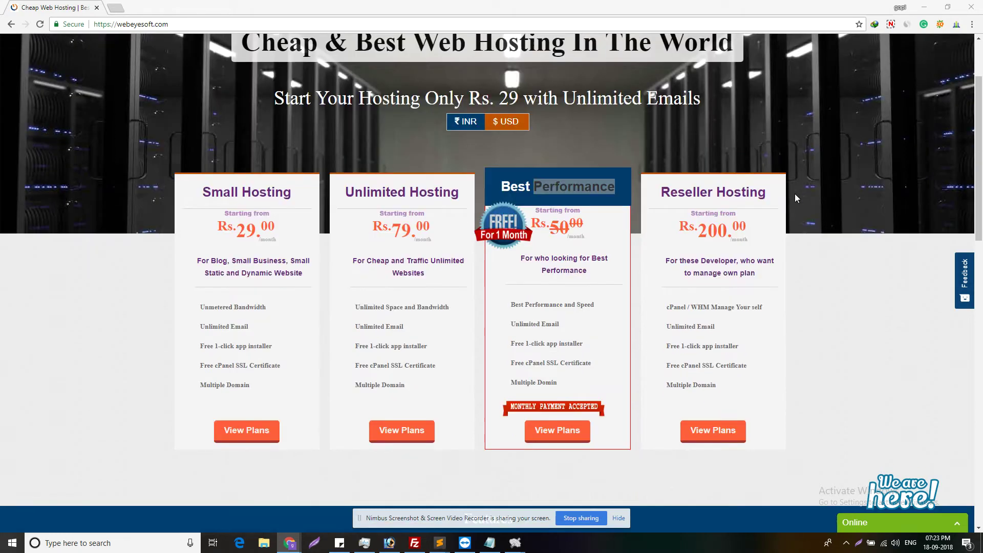
left_click(591, 180)
scroll(575, 213, "up", 2)
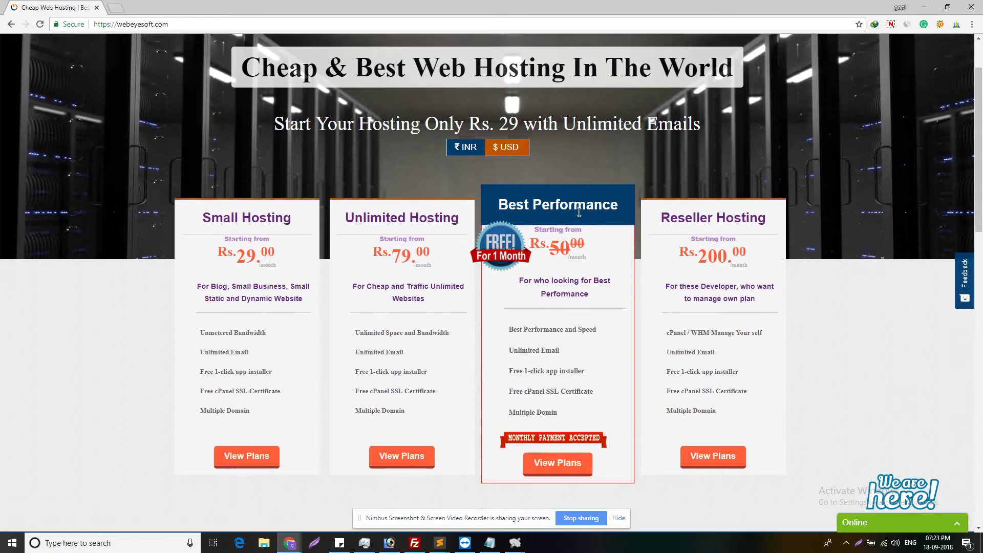
scroll(547, 256, "down", 2)
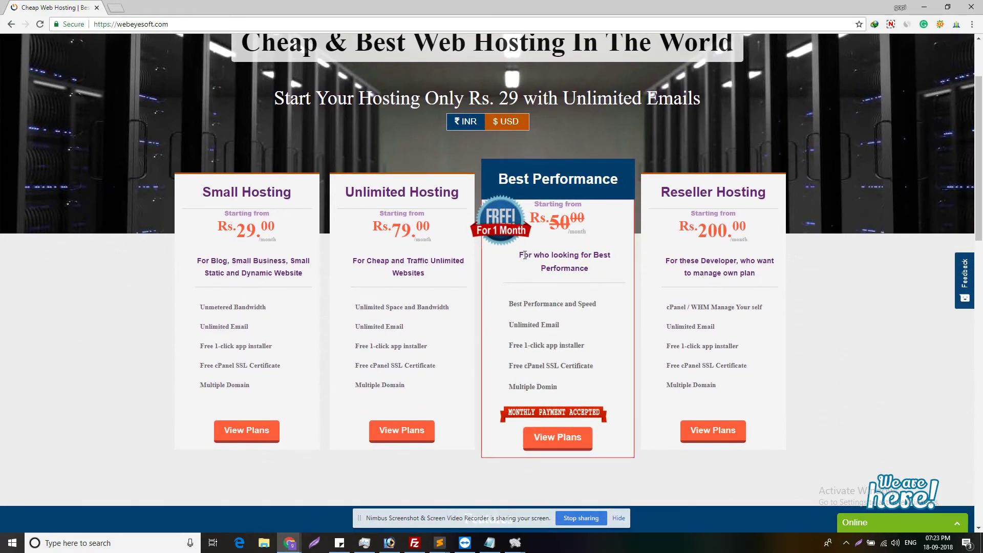
mouse_move(525, 254)
left_mouse_down()
mouse_move(574, 256)
mouse_move(591, 269)
left_mouse_up()
left_click(591, 271)
scroll(572, 302, "down", 3)
scroll(577, 308, "up", 2)
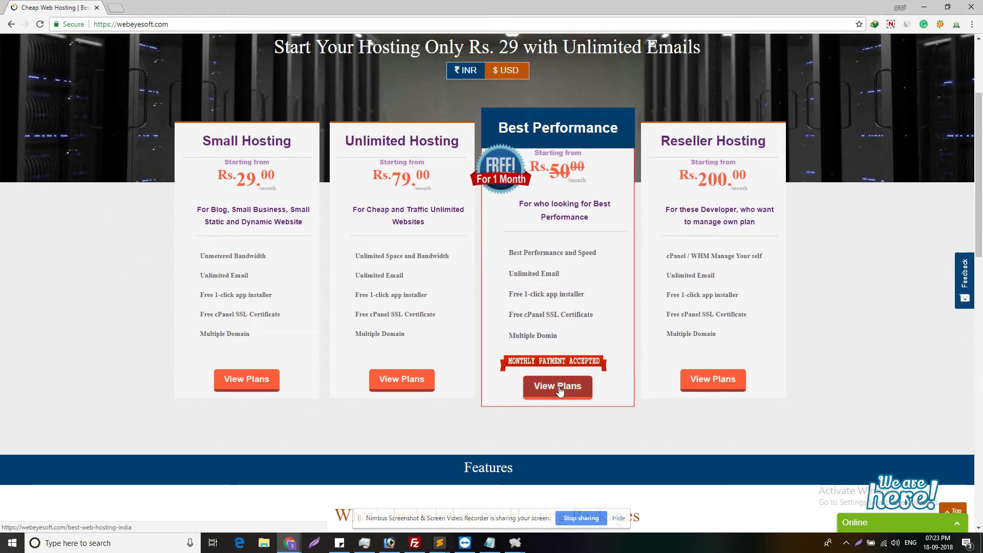
Open the Best Performance plans page and read the OFF100 coupon note on Start Web Hosting
left_click(559, 390)
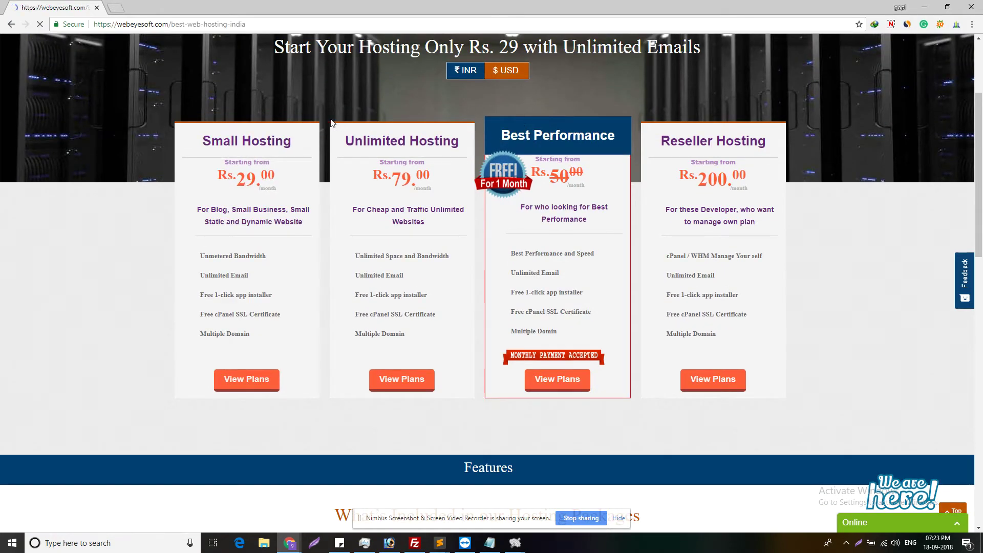
scroll(566, 238, "down", 2)
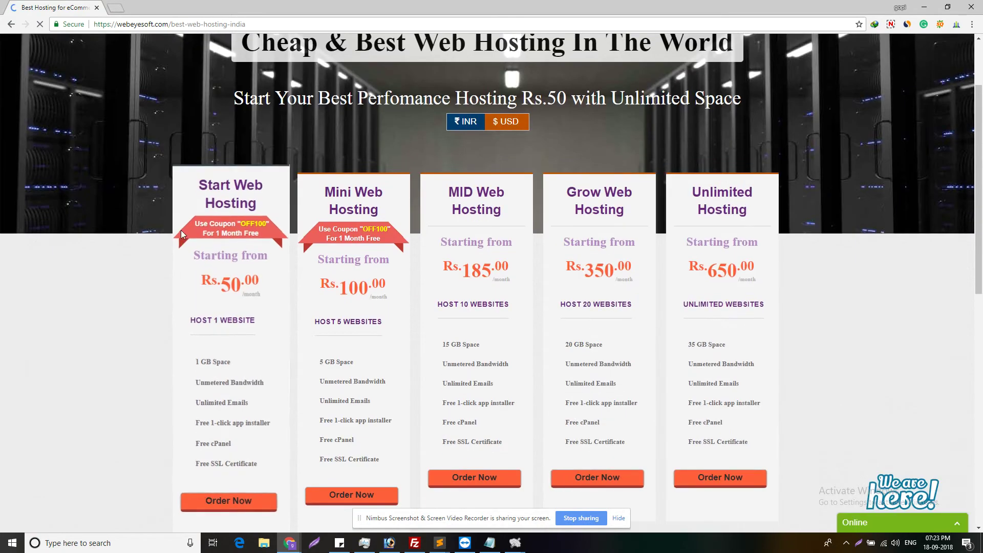
scroll(307, 231, "down", 1)
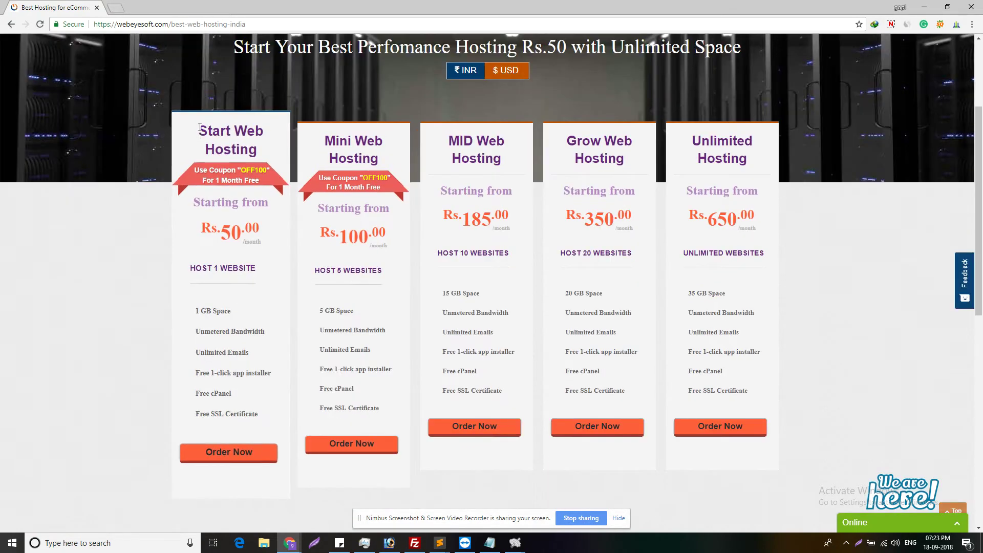
triple_click(230, 174)
left_click(317, 158)
scroll(250, 256, "up", 1)
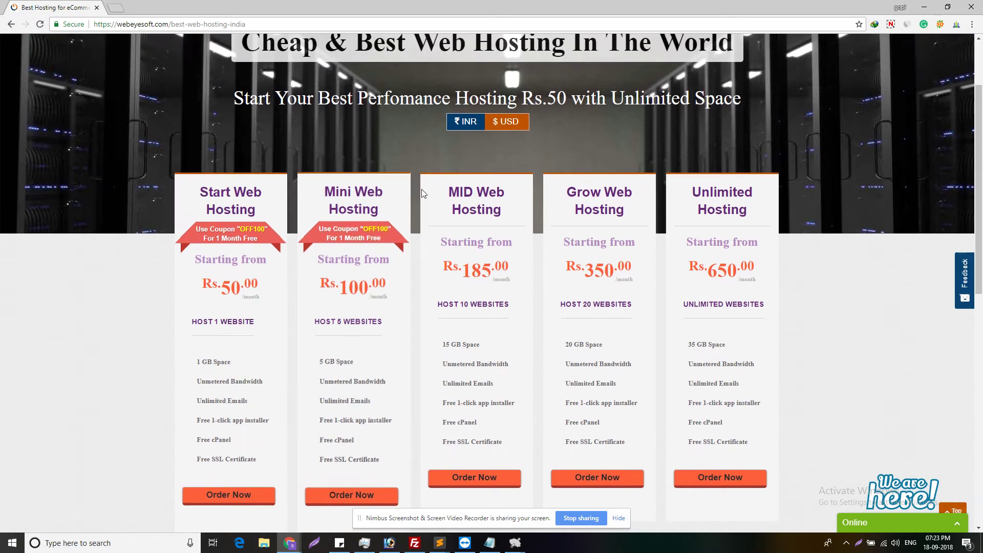
Switch the plan prices to US dollars and back to rupees
left_click(508, 123)
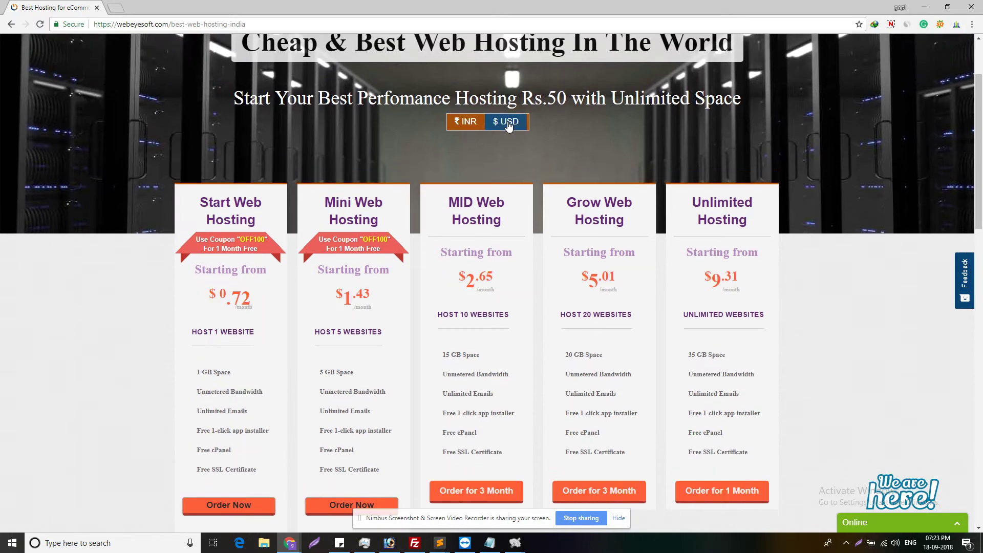
left_click(472, 126)
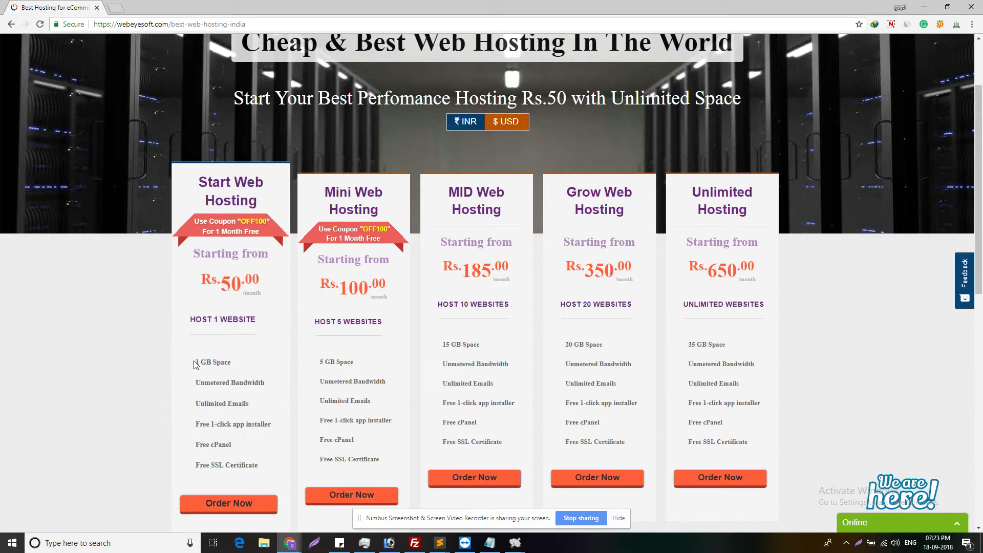
left_click_drag(193, 362, 228, 362)
left_click(231, 380)
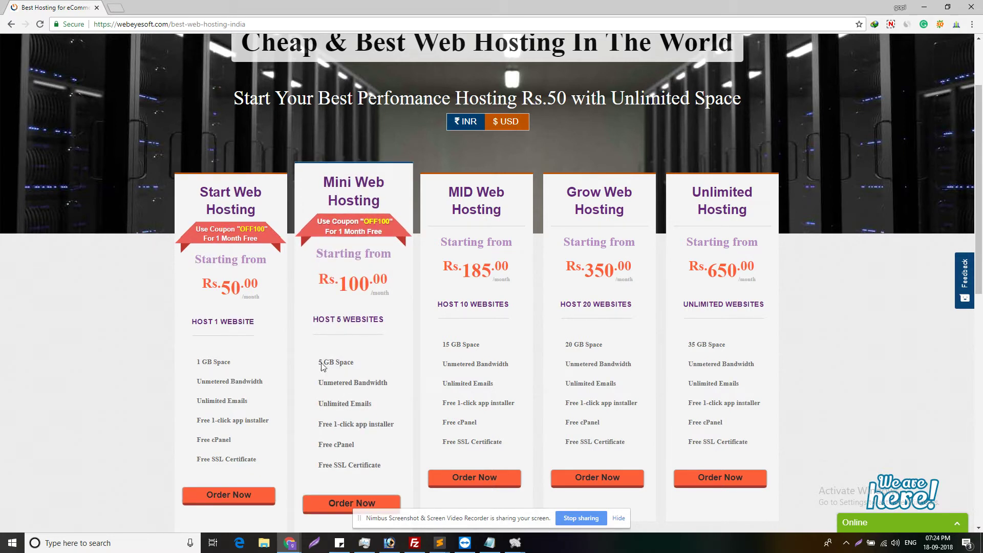
Read the Mini Web Hosting coupon banner and select the code OFF100
left_click_drag(321, 365, 356, 363)
scroll(376, 313, "down", 2)
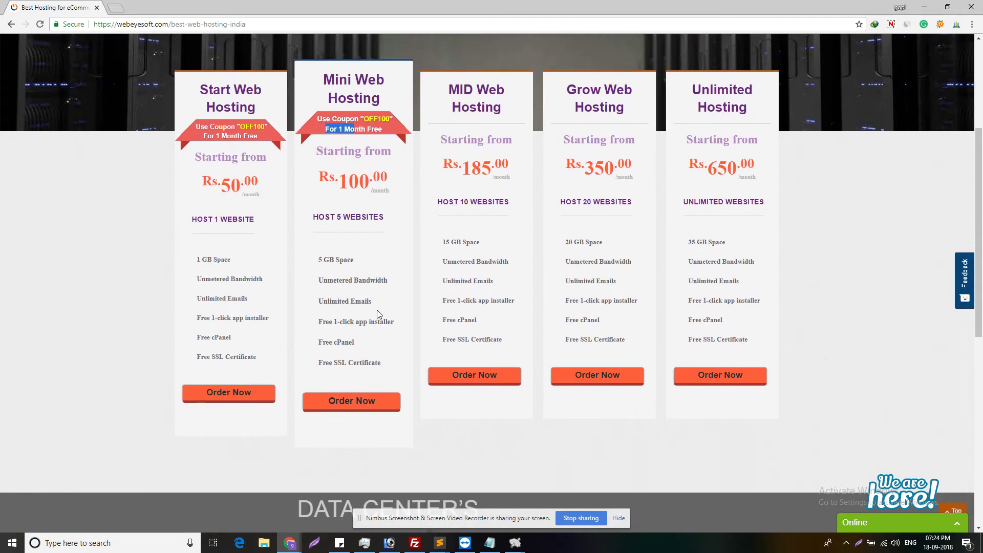
scroll(377, 312, "up", 2)
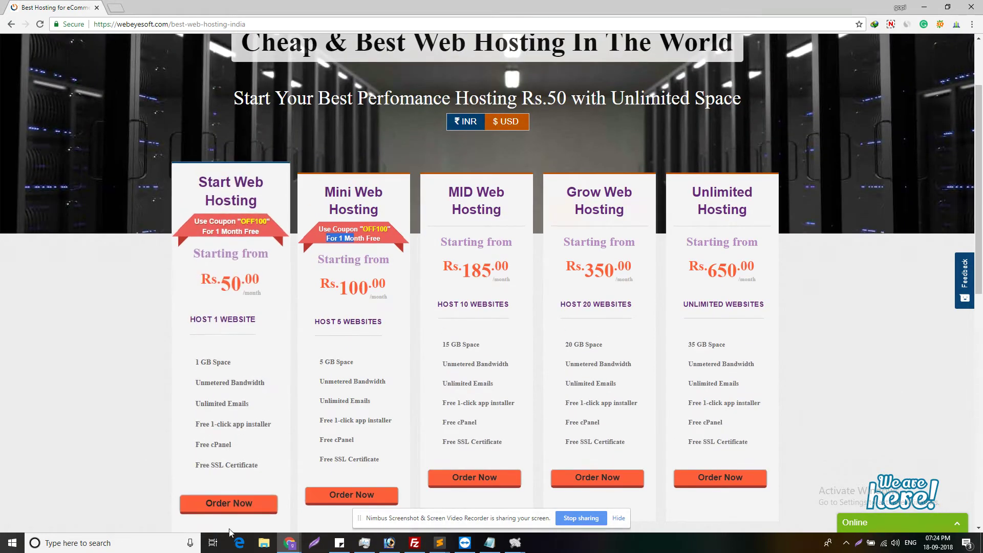
double_click(248, 219)
Order Start Web Hosting billed monthly at Rs.50 from its billing-period choices
left_click(242, 507)
scroll(258, 396, "down", 2)
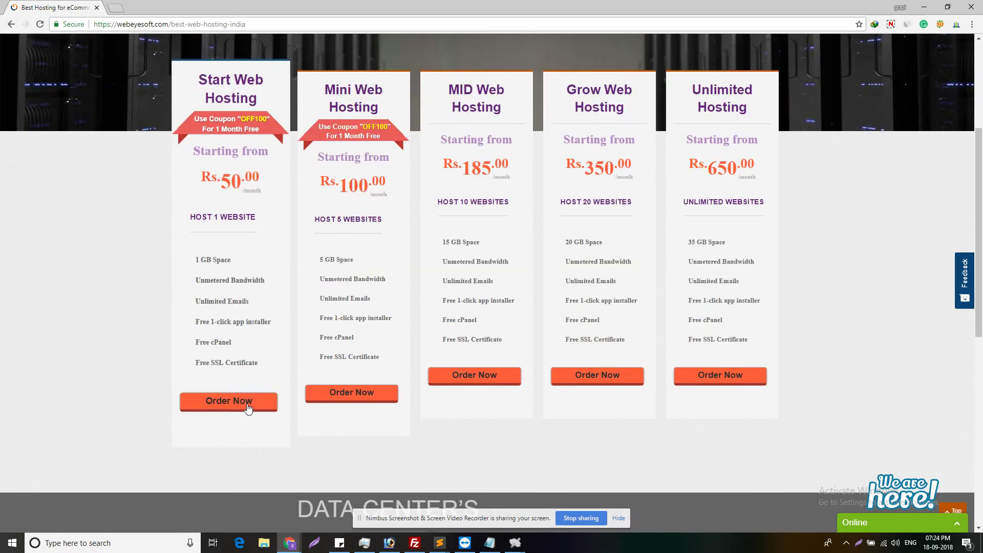
left_click(249, 401)
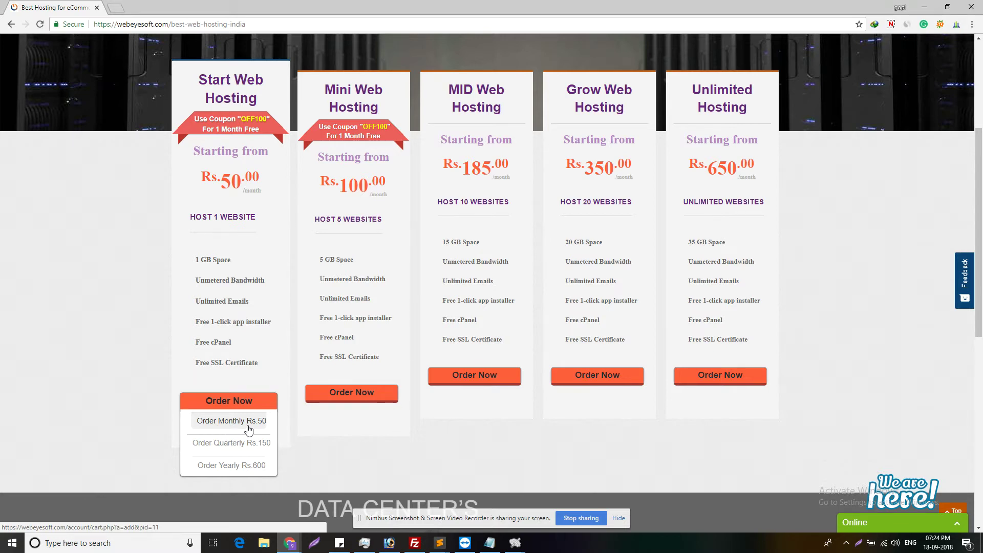
left_click(248, 429)
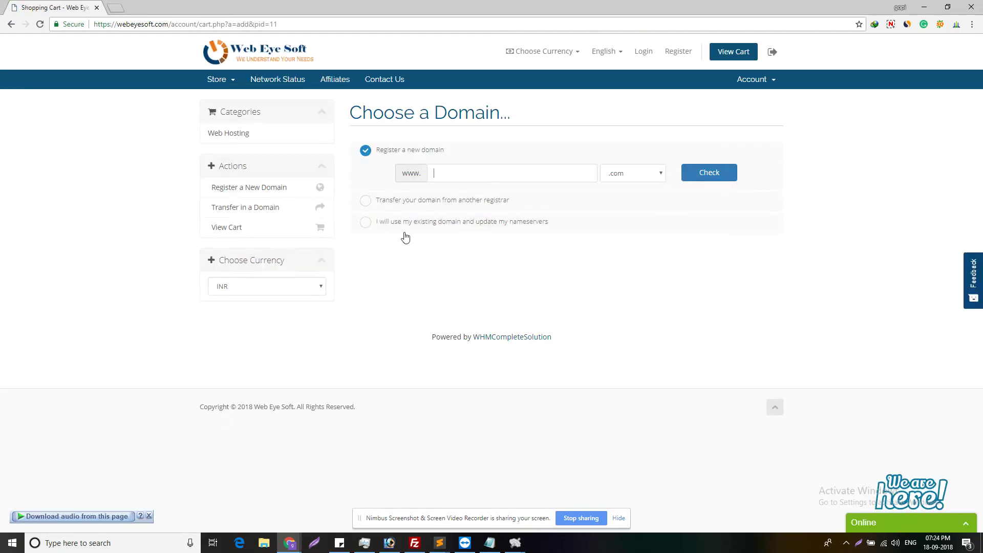
Use the existing domain yourdomain.com for the Start Web Hosting order
left_click(404, 222)
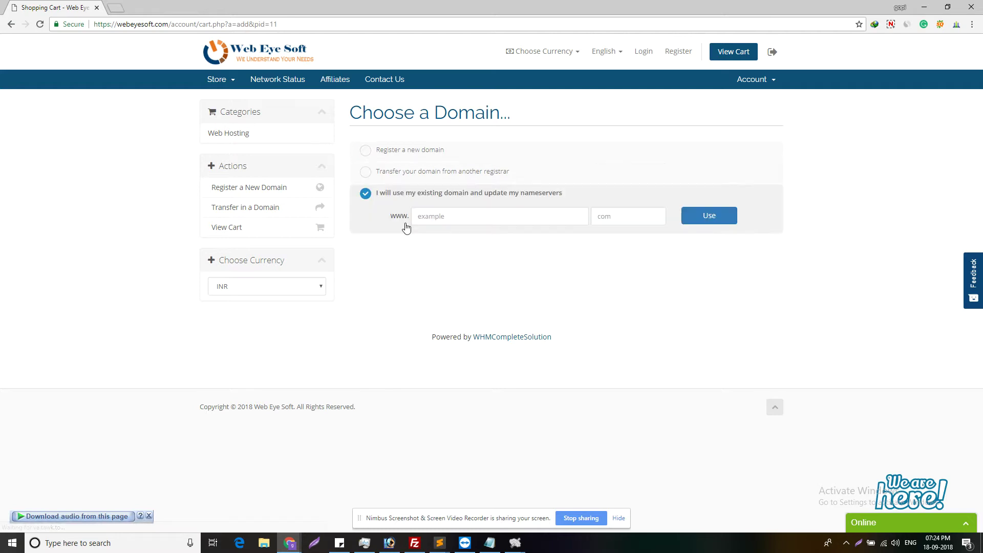
left_click(443, 216)
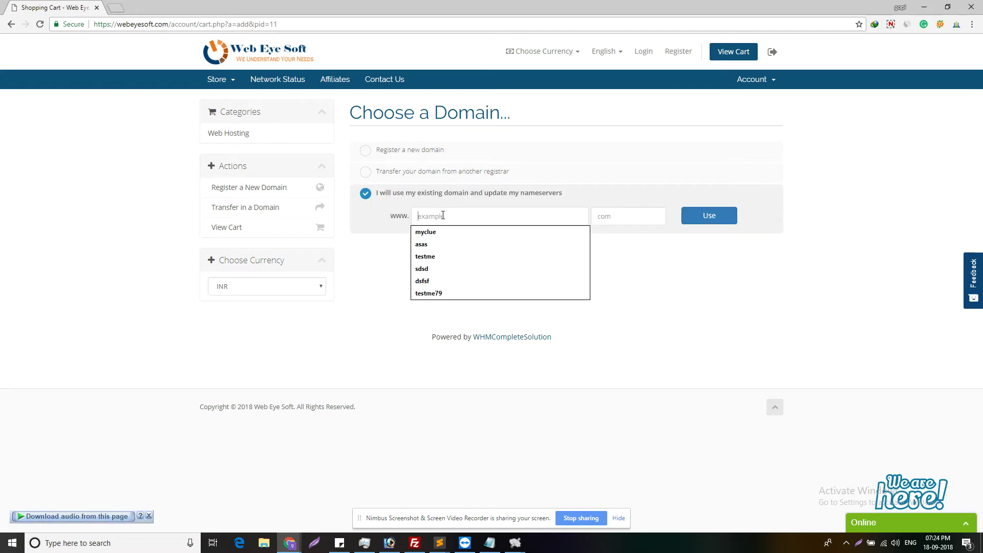
type("yourdomein")
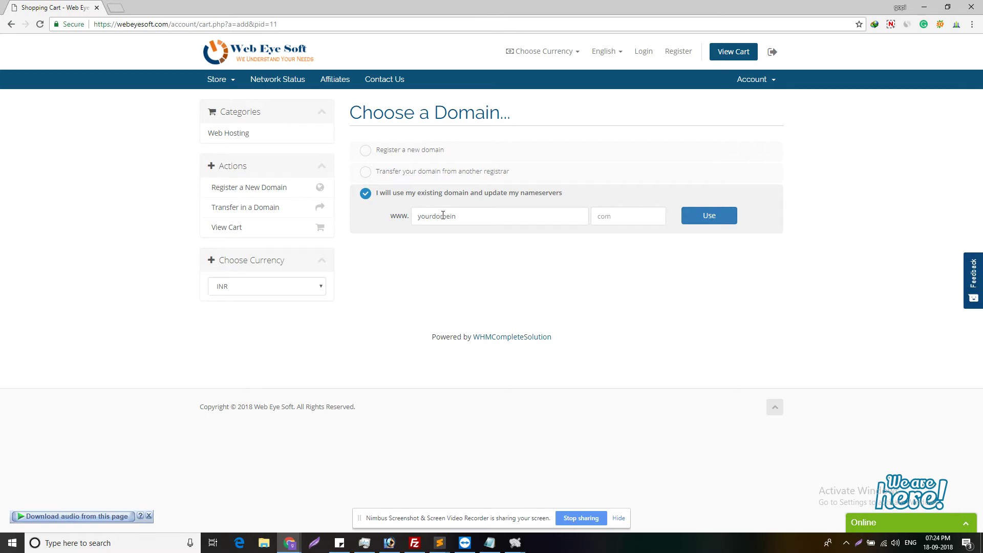
key("Tab")
type("com")
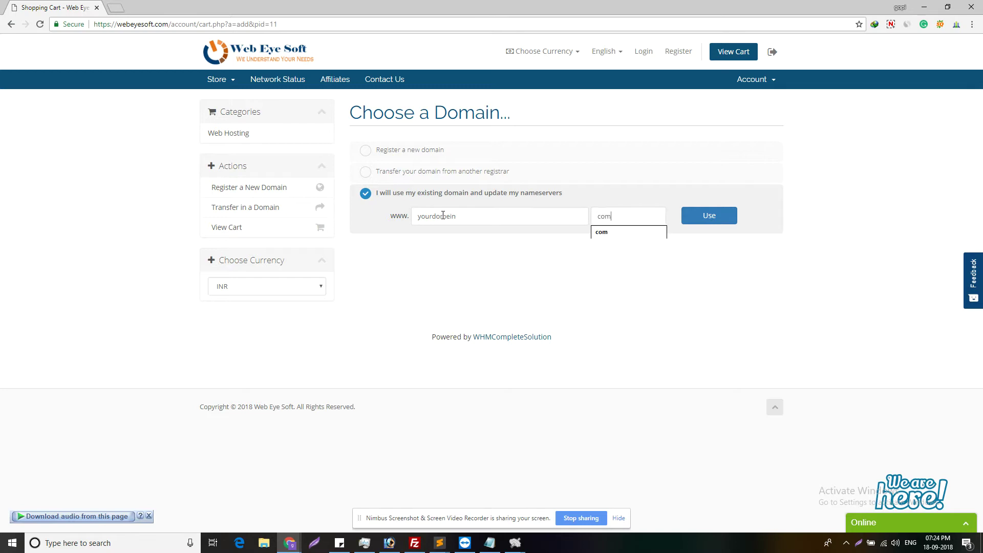
key("Tab")
left_click(724, 224)
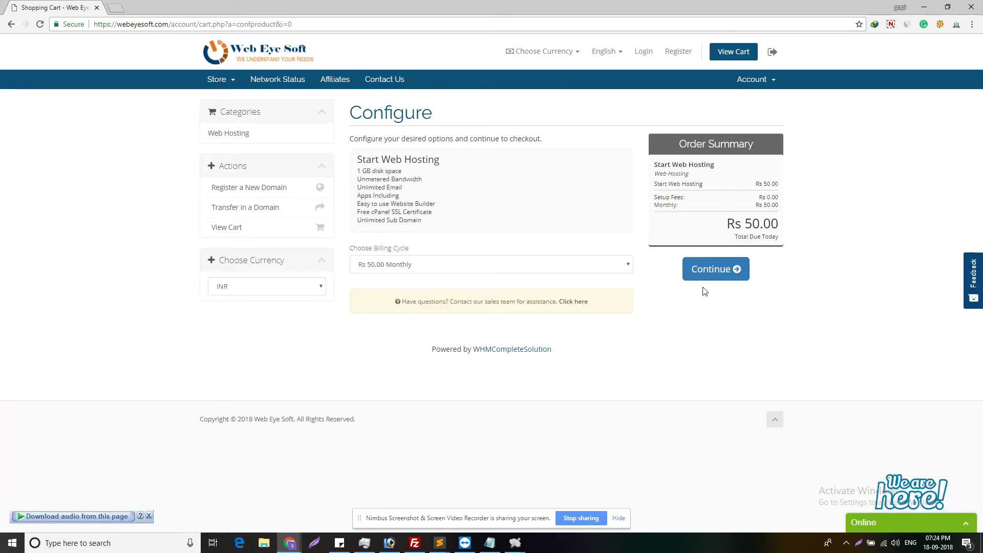
Move from configuration to checkout and validate the OFF100 promo code for a 100% discount
left_click(733, 274)
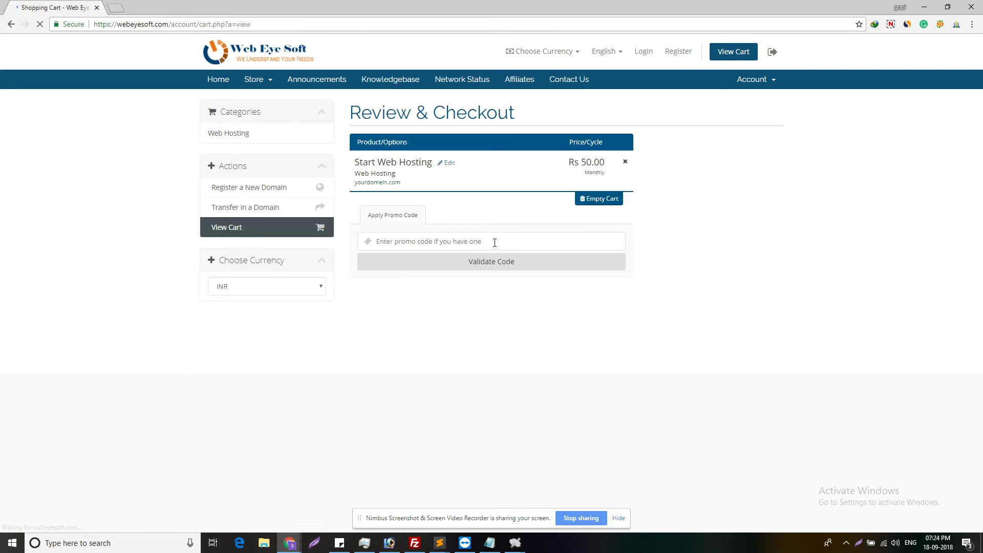
left_click(396, 241)
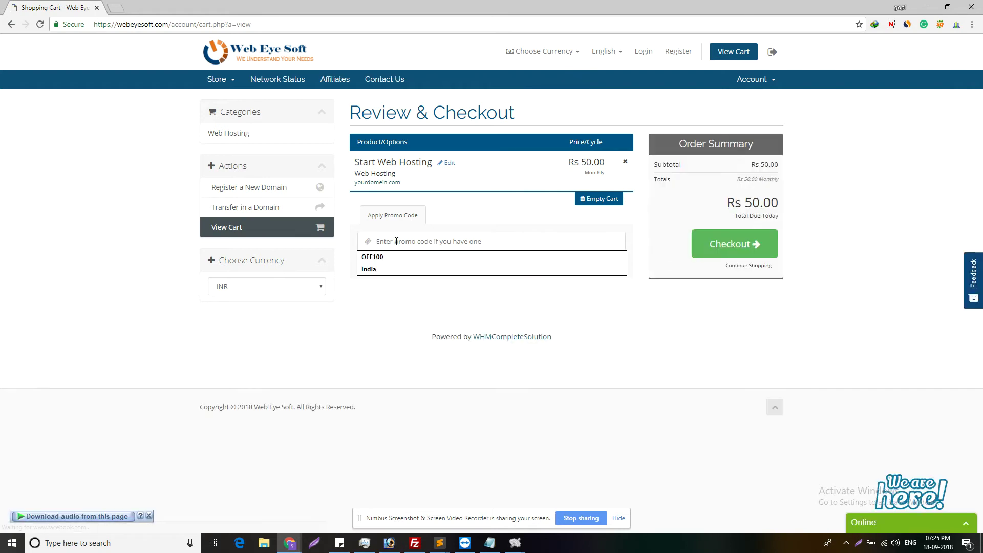
type("OFF100")
left_click(485, 257)
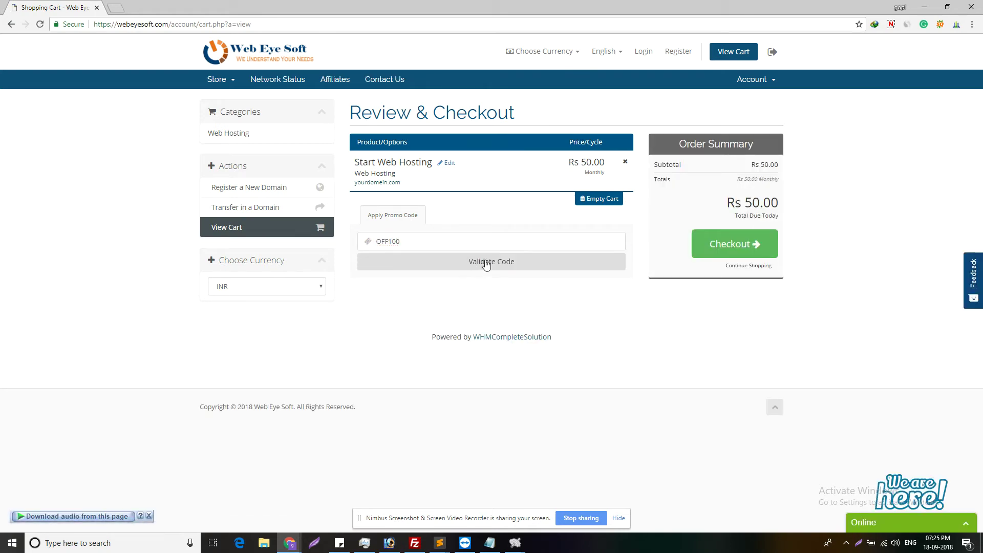
left_click(486, 263)
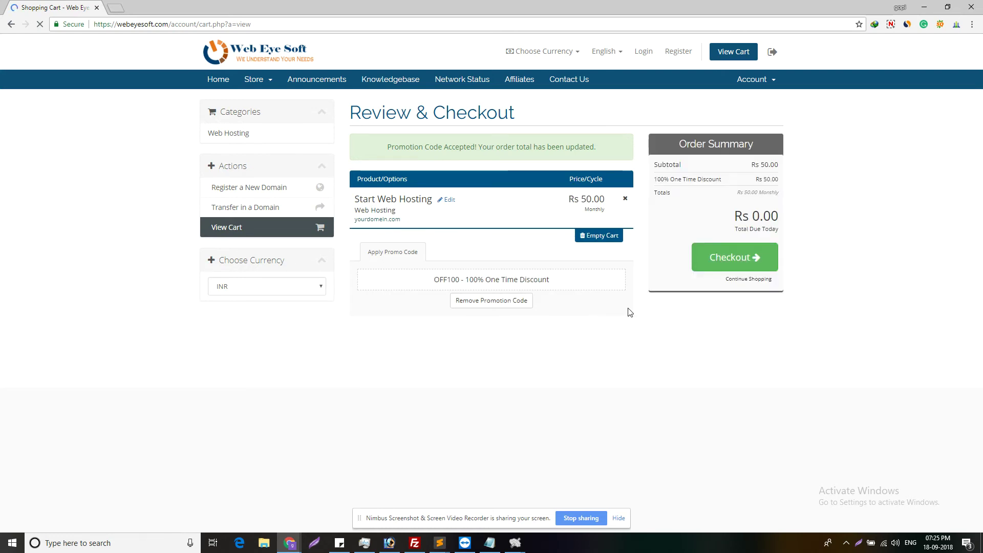
Go to checkout and sign in as an existing customer with the saved email login
left_click(716, 258)
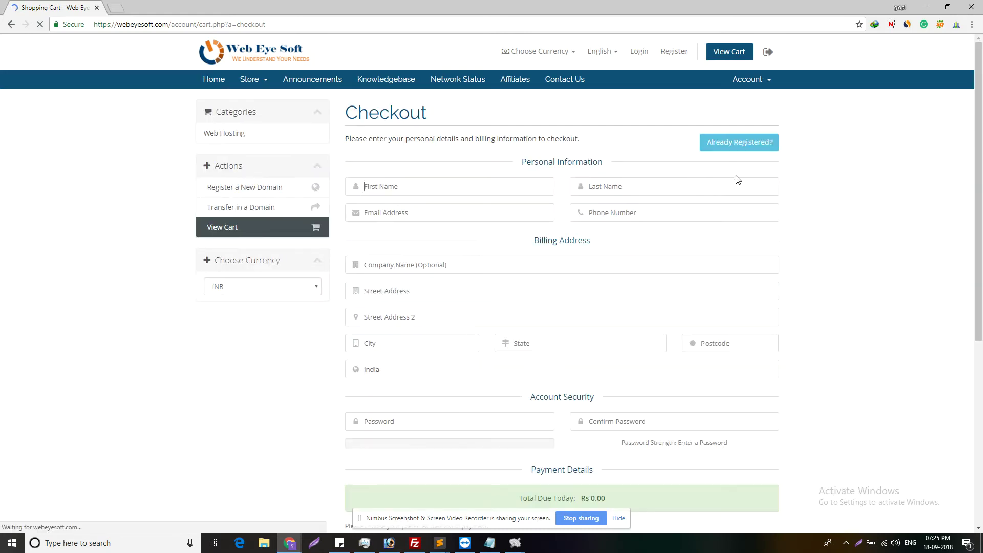
scroll(481, 283, "down", 5)
scroll(445, 282, "up", 3)
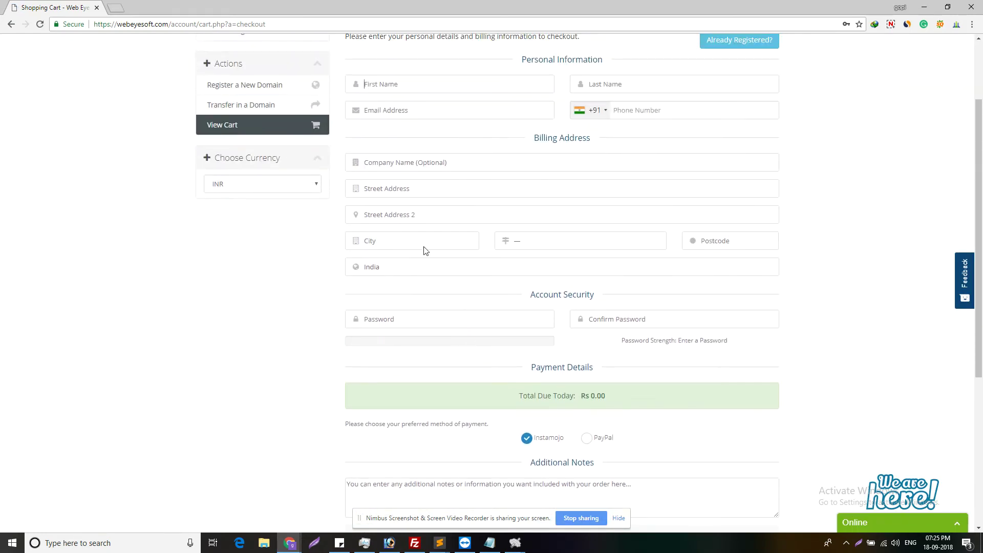
scroll(675, 124, "up", 2)
left_click(739, 143)
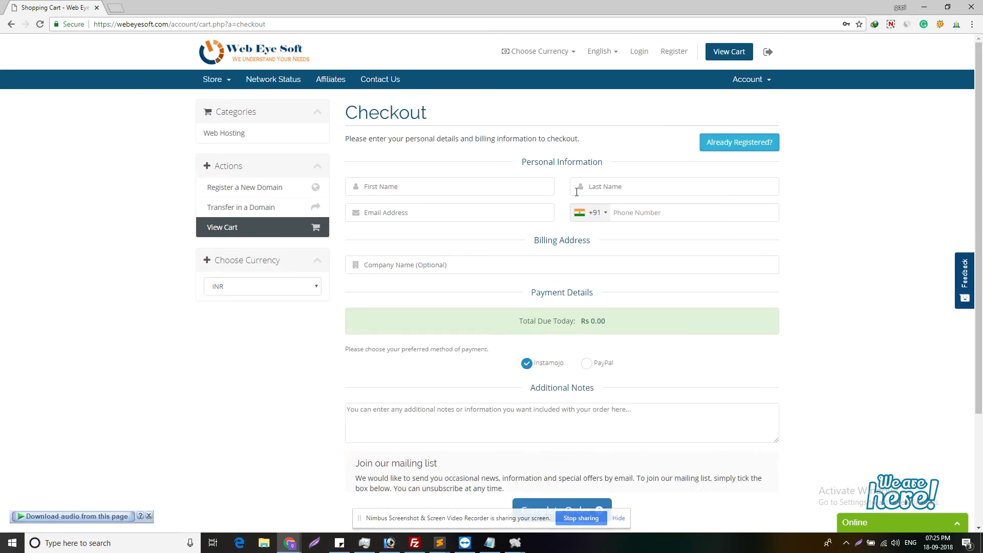
left_click(413, 189)
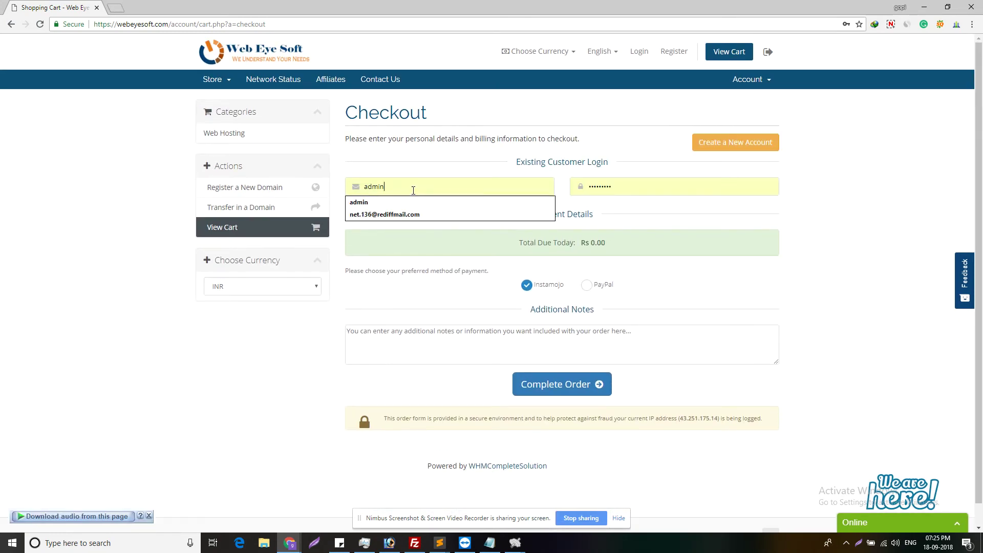
left_click(380, 214)
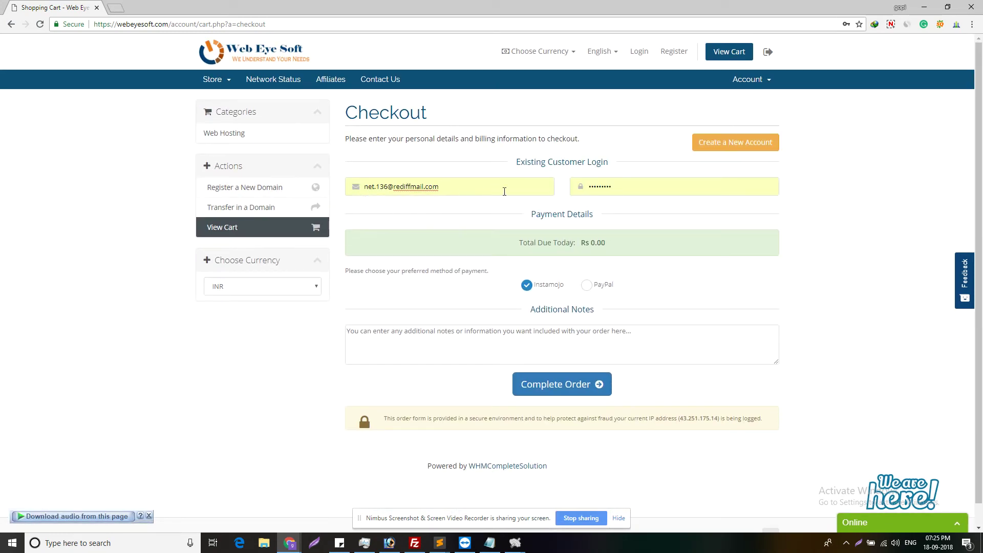
Check the Rs 0.00 total due today and submit the free order
left_click(847, 235)
scroll(668, 207, "down", 1)
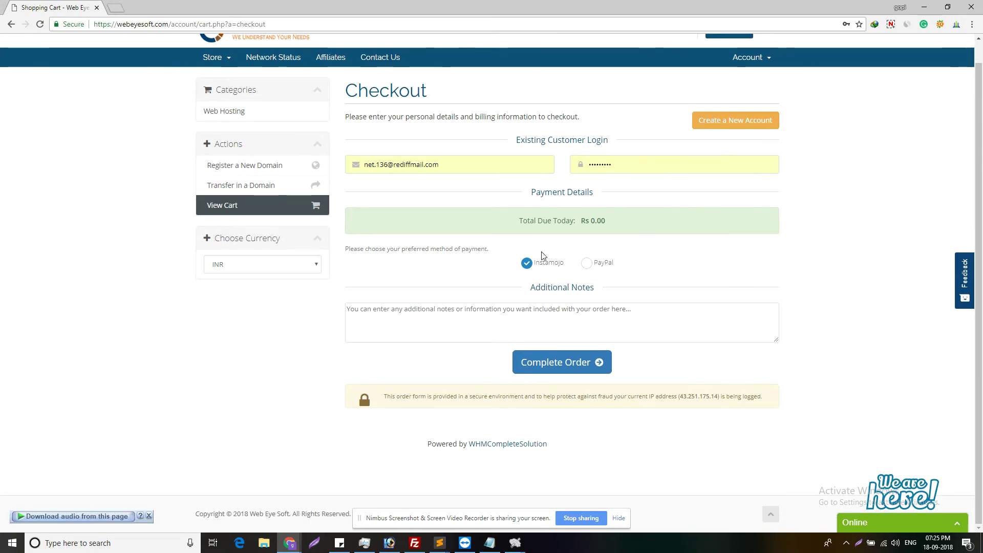
triple_click(617, 220)
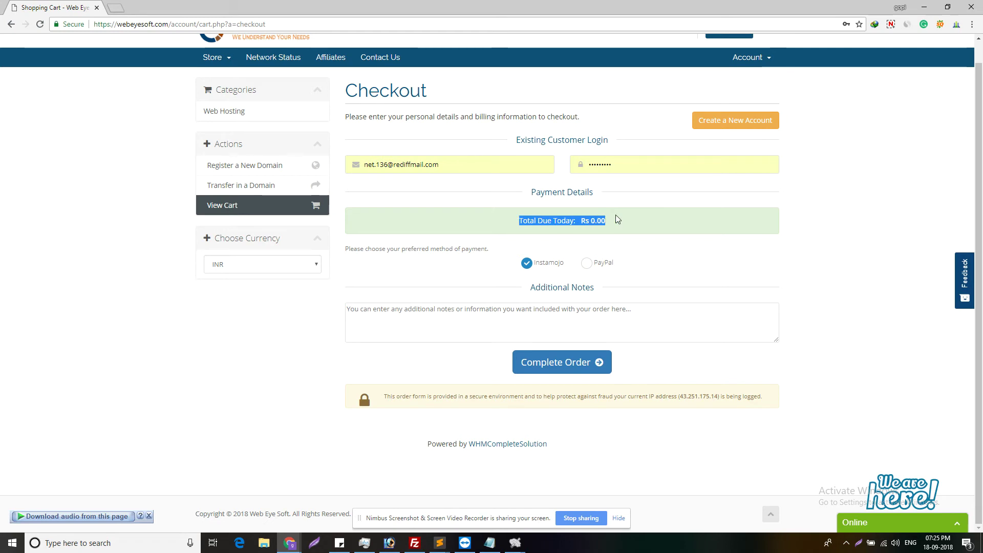
left_click(650, 221)
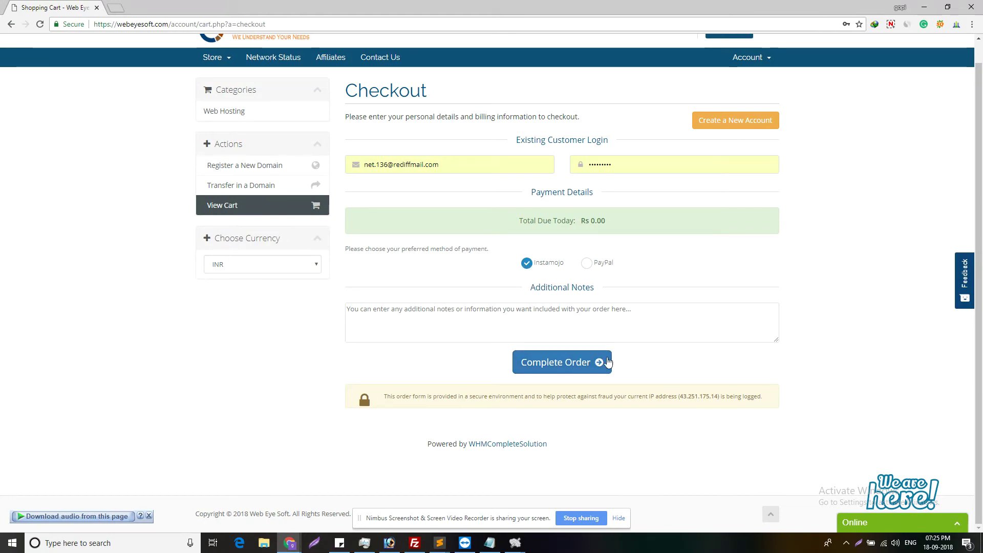
left_click(573, 365)
Complete the free order, then continue from the order confirmation to the client area
left_click(573, 365)
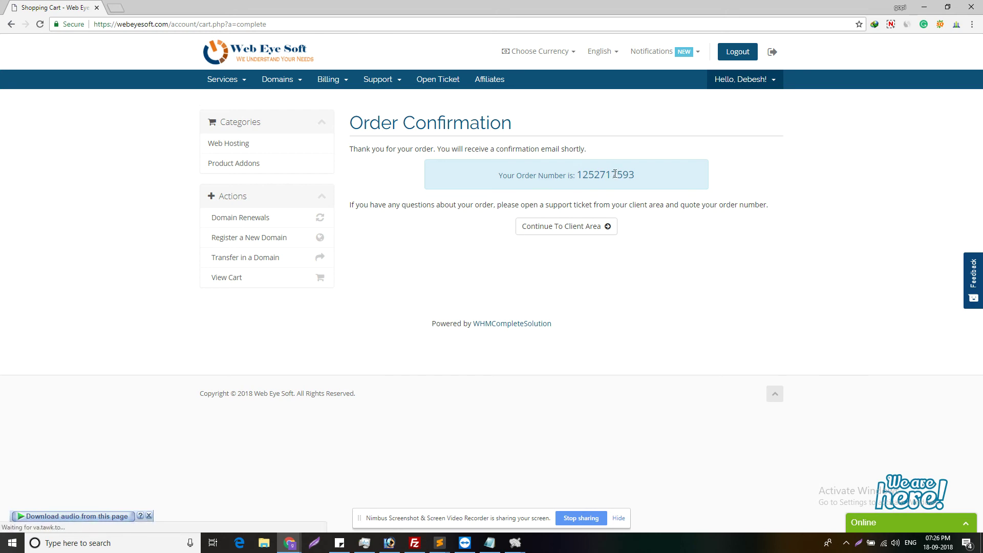
left_click(563, 231)
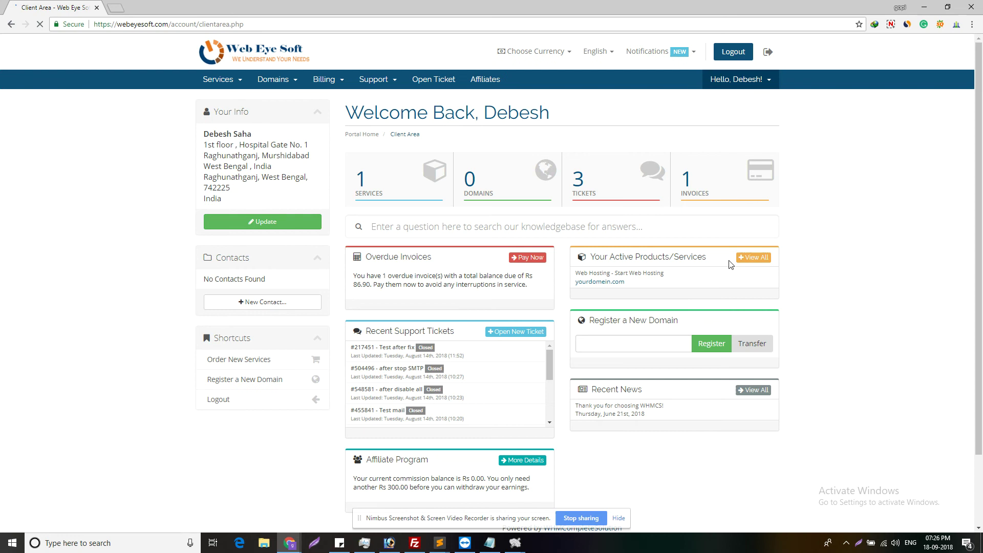
List all products and services and move to the second page of the table
left_click(384, 183)
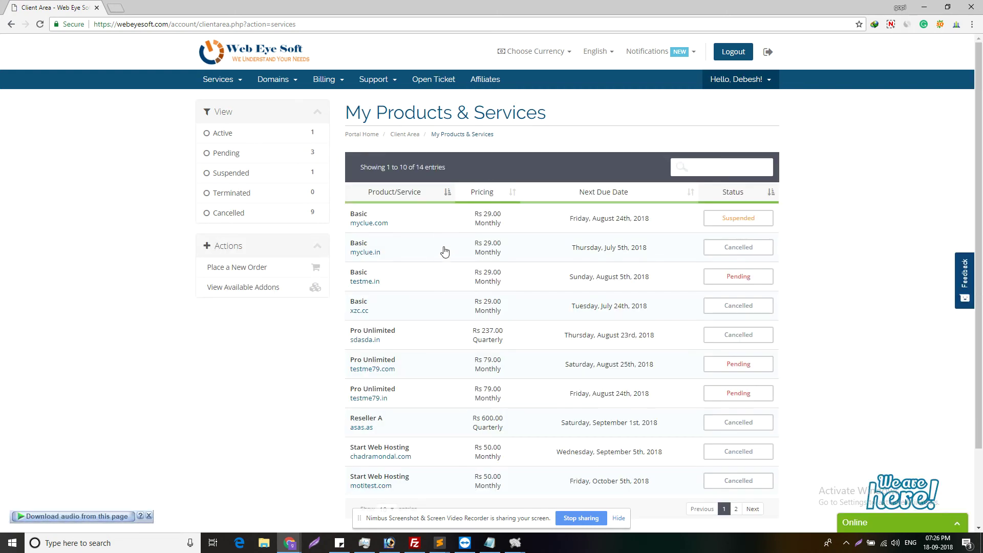
scroll(434, 263, "down", 2)
scroll(432, 263, "up", 2)
scroll(694, 267, "down", 2)
scroll(699, 276, "up", 1)
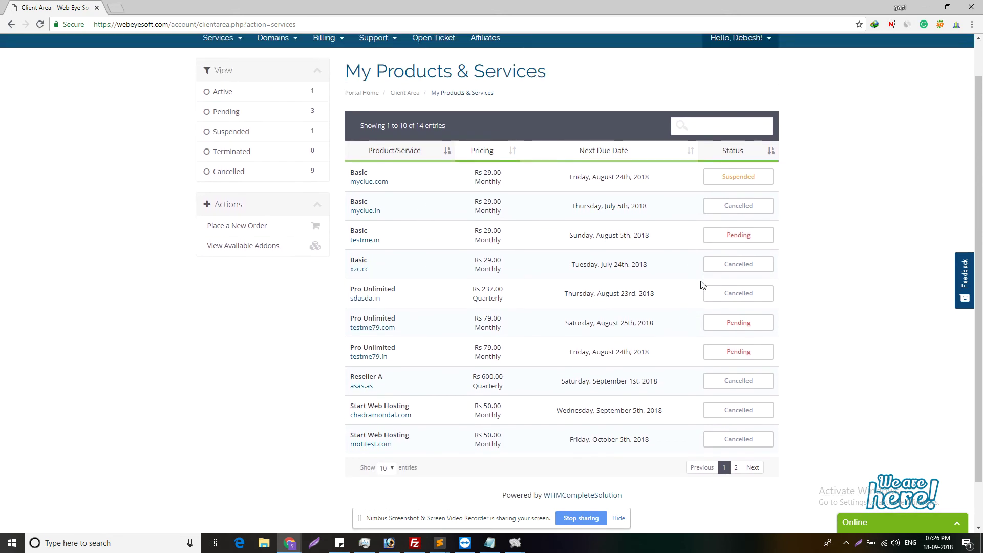
left_click(736, 468)
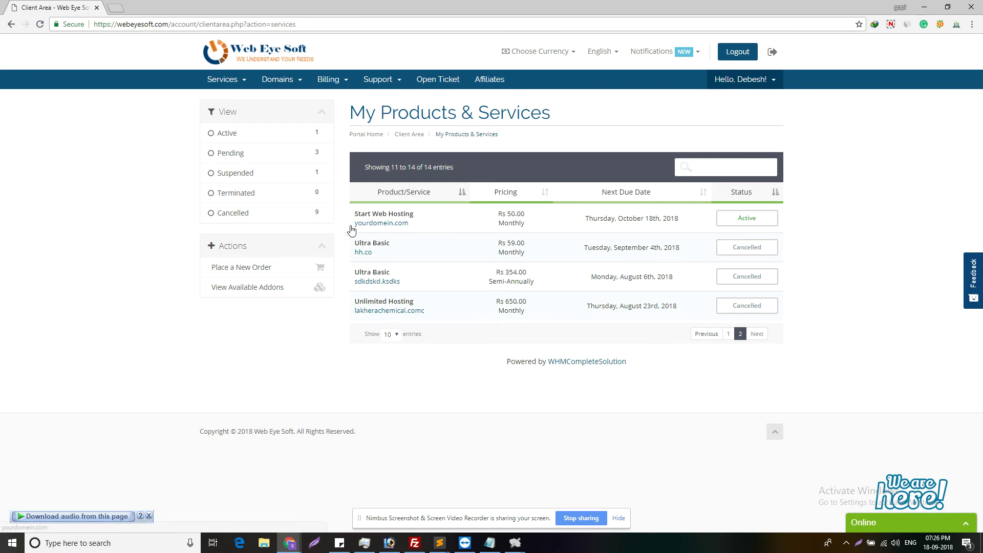
left_click_drag(351, 226, 395, 223)
Open the new Start Web Hosting service details and scroll through the page
left_click(459, 221)
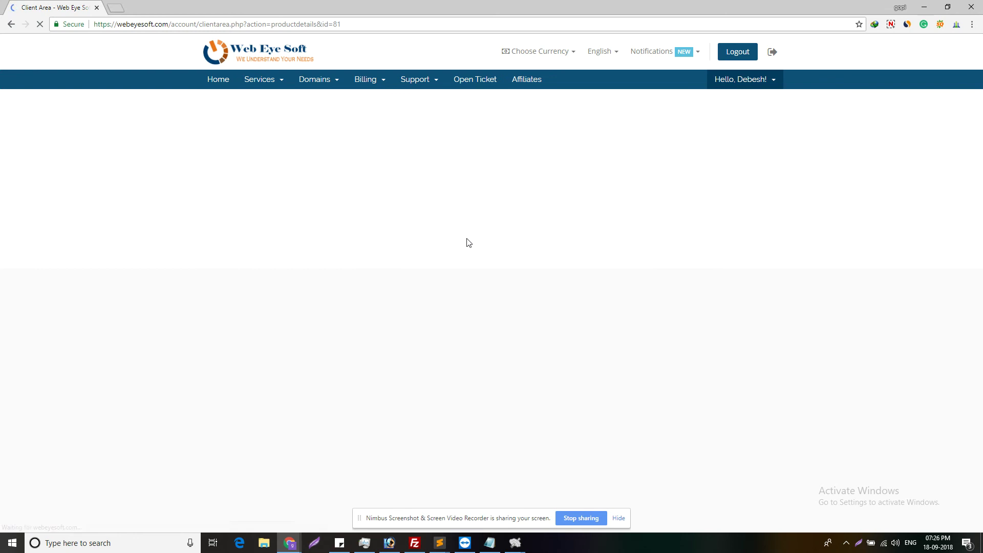
scroll(563, 328, "down", 2)
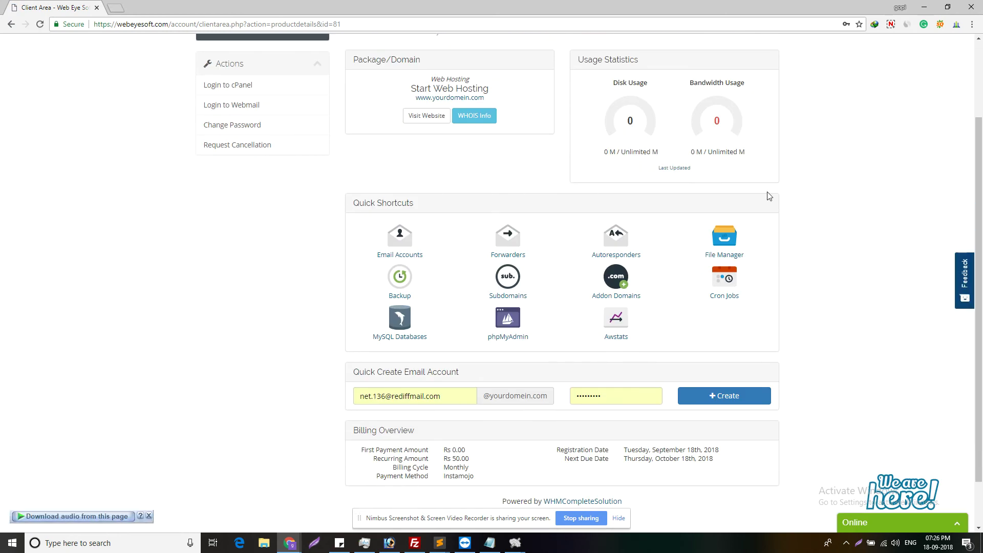
scroll(768, 196, "up", 1)
scroll(474, 266, "down", 1)
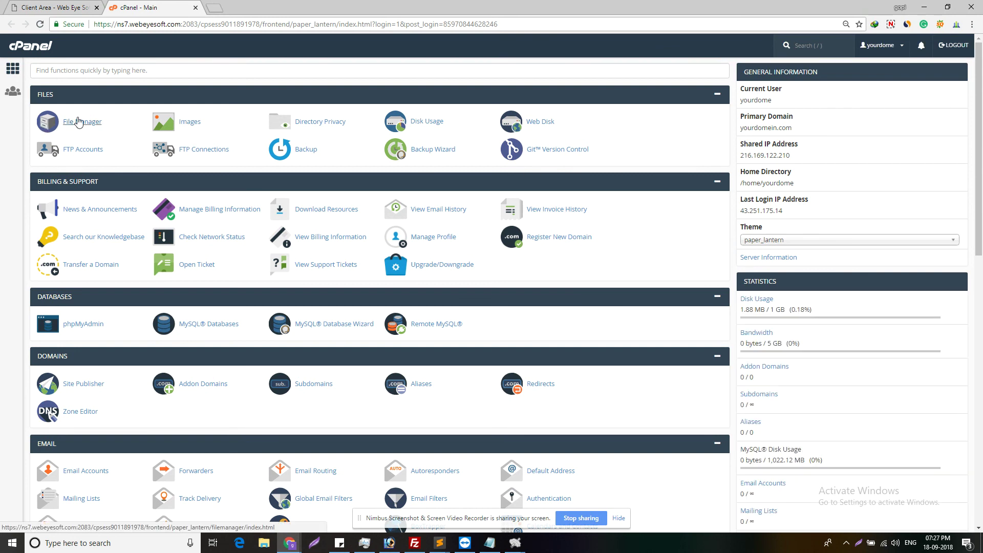
scroll(129, 353, "down", 2)
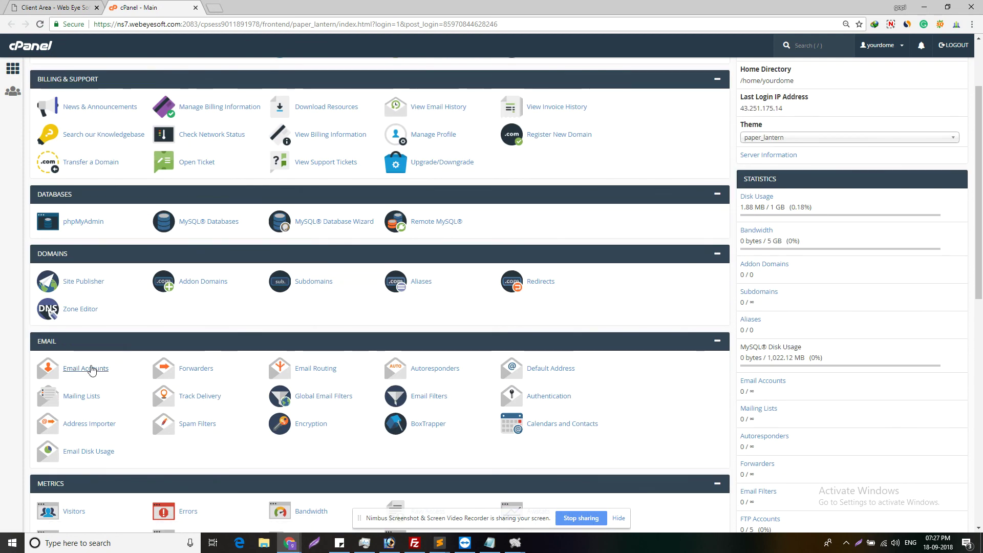
scroll(123, 346, "up", 2)
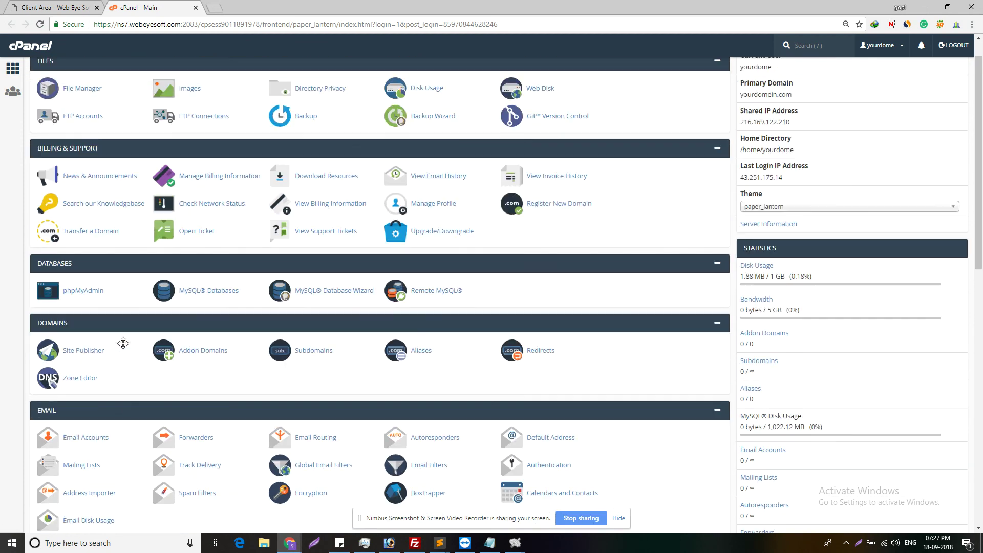
Return to the client area tab and start a new support ticket from the top navigation
left_click(50, 4)
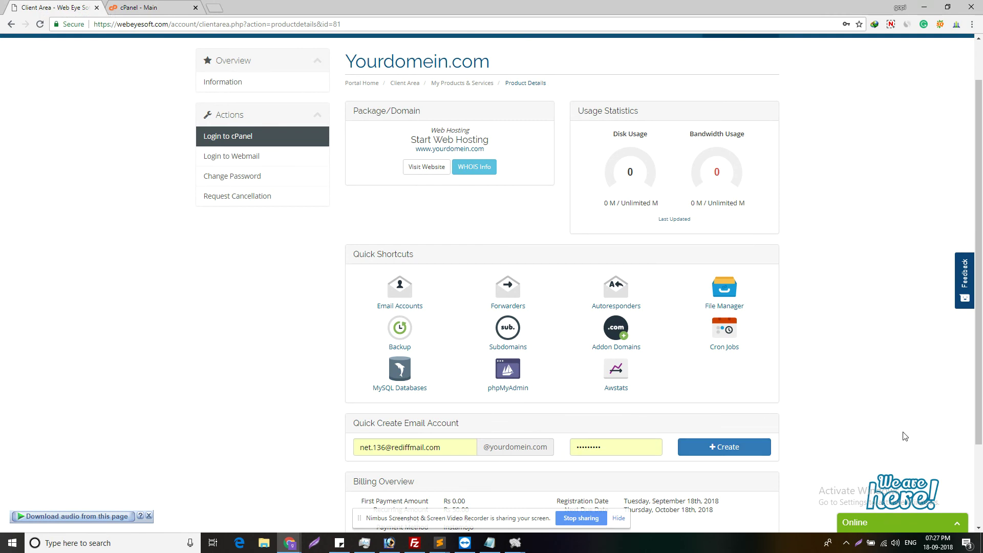
scroll(865, 384, "up", 1)
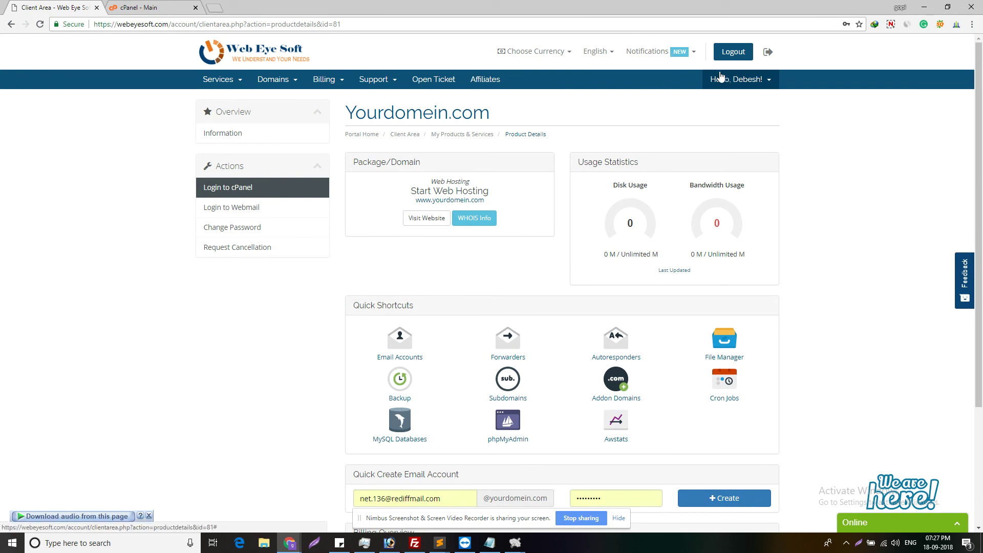
left_click(443, 88)
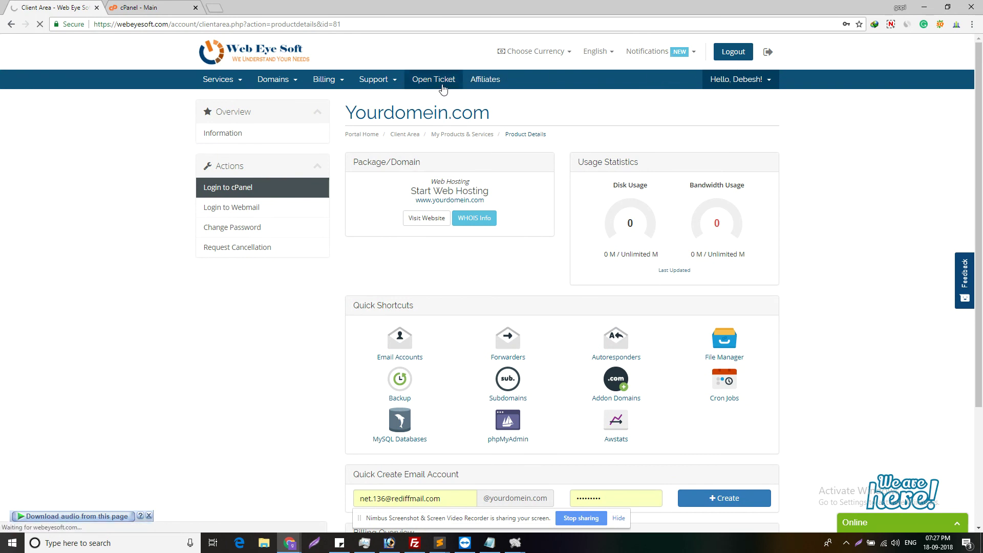